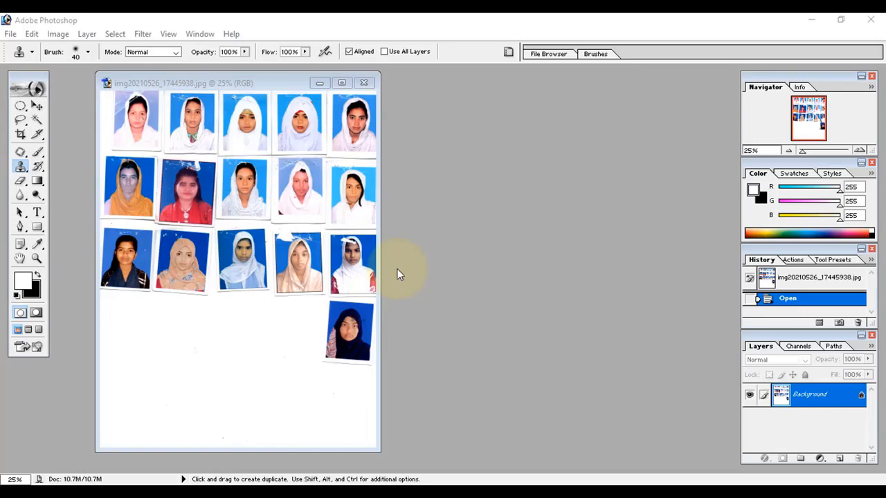
# Crop the first passport photo from the sheet at 1.5 in by 1.9 in and 300 pixels/inch
pyautogui.click(346, 83)
pyautogui.scroll(-4, 367, 181)
pyautogui.scroll(4, 367, 183)
pyautogui.scroll(3, 366, 184)
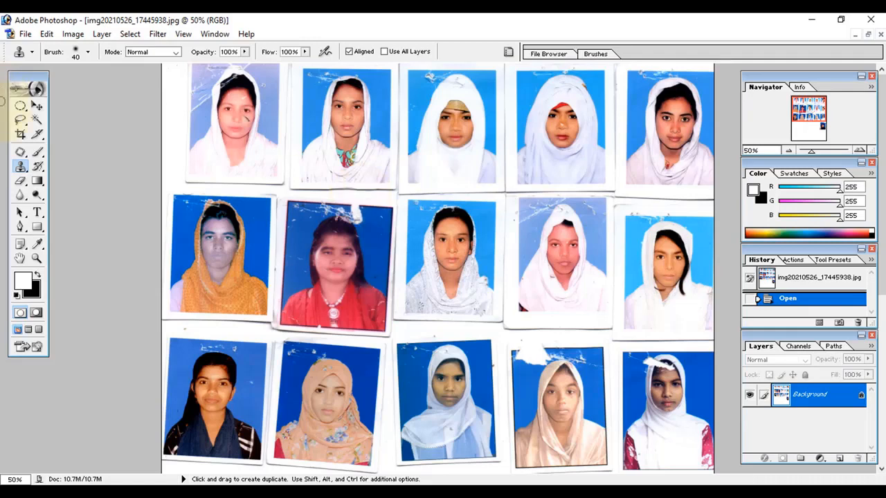
pyautogui.click(20, 135)
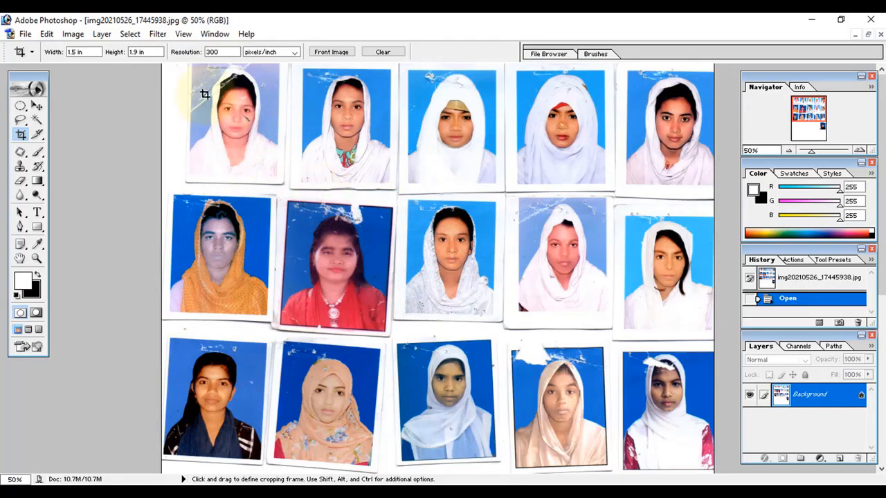
pyautogui.moveTo(194, 65); pyautogui.dragTo(277, 164)
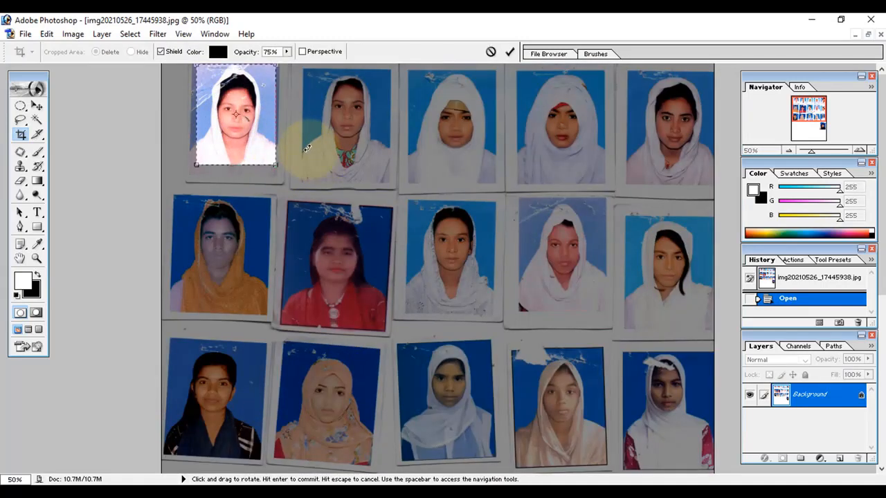
pyautogui.press('Return')
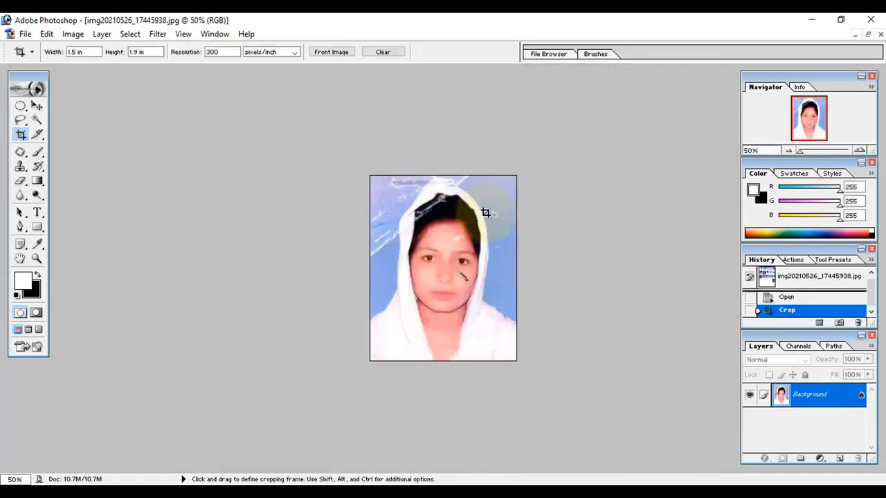
# Cover the pen mark on the right cheek with the Patch tool
pyautogui.hotkey('ctrl', '0')
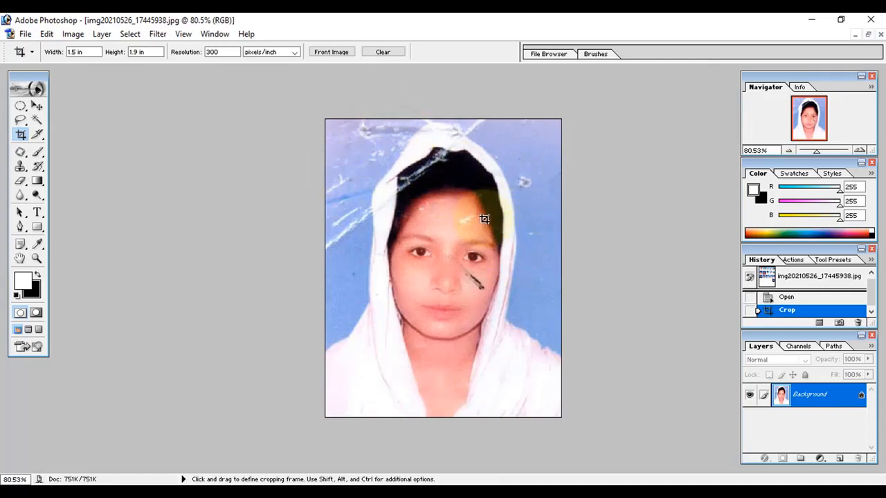
pyautogui.scroll(4, 491, 261)
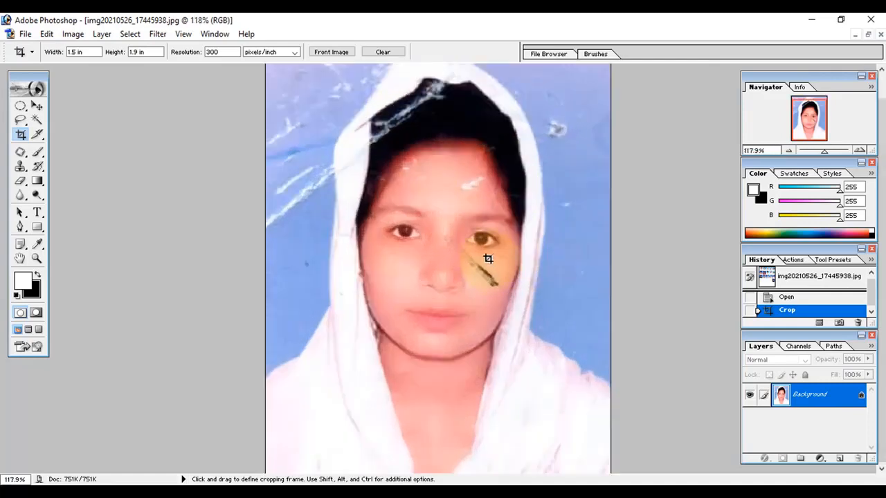
pyautogui.hotkey('ctrl', '+')
pyautogui.hotkey('ctrl', '+')
pyautogui.moveTo(539, 288); pyautogui.dragTo(516, 264)
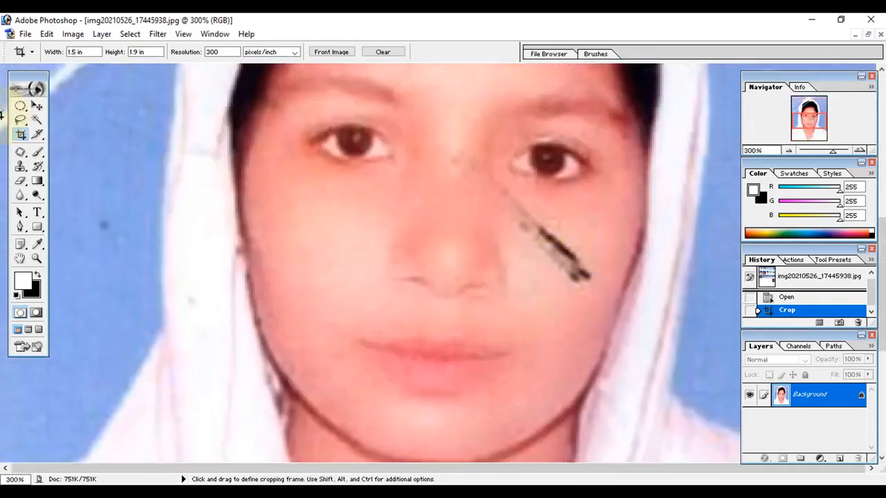
pyautogui.click(22, 154)
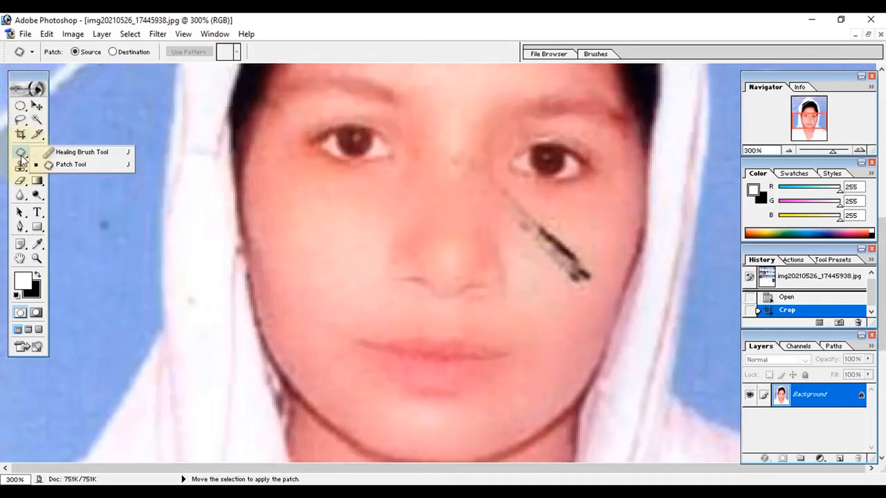
pyautogui.click(68, 166)
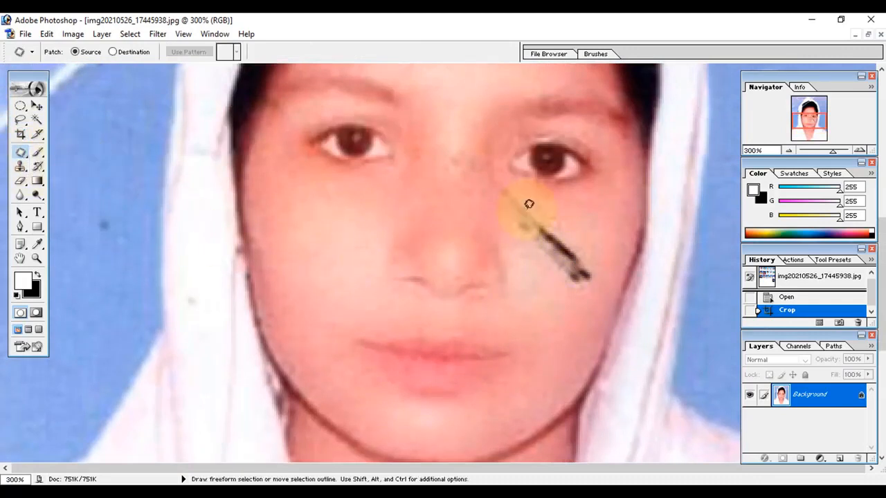
pyautogui.moveTo(538, 206)
pyautogui.mouseDown()
pyautogui.moveTo(589, 257)
pyautogui.moveTo(599, 282)
pyautogui.moveTo(568, 292)
pyautogui.moveTo(525, 250)
pyautogui.moveTo(515, 203)
pyautogui.moveTo(538, 206)
pyautogui.mouseUp()
pyautogui.moveTo(539, 253)
pyautogui.mouseDown()
pyautogui.moveTo(558, 293)
pyautogui.moveTo(554, 315)
pyautogui.mouseUp()
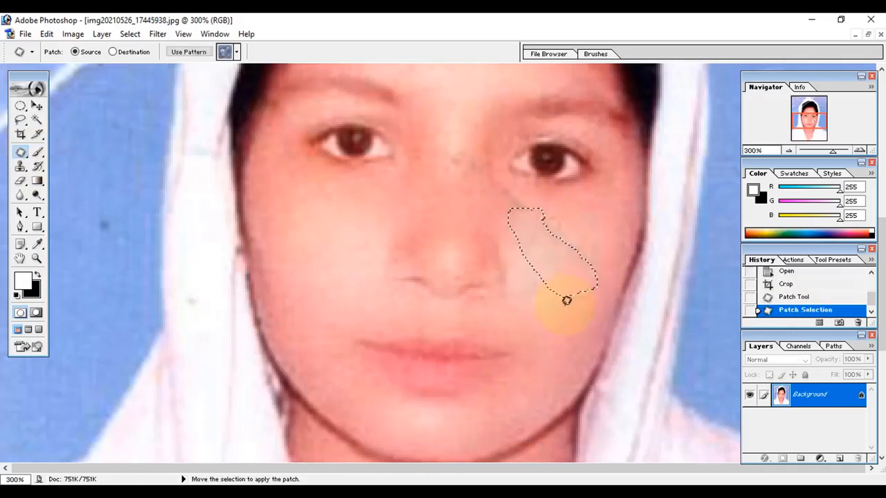
pyautogui.hotkey('ctrl', 'd')
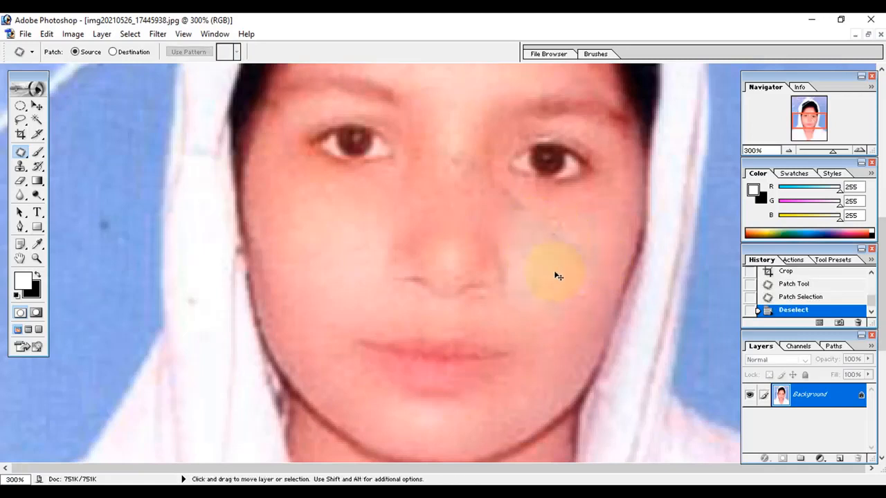
# Undo the patch and clear the selection
pyautogui.hotkey('ctrl', 'alt', 'z')
pyautogui.hotkey('ctrl', 'alt', 'z')
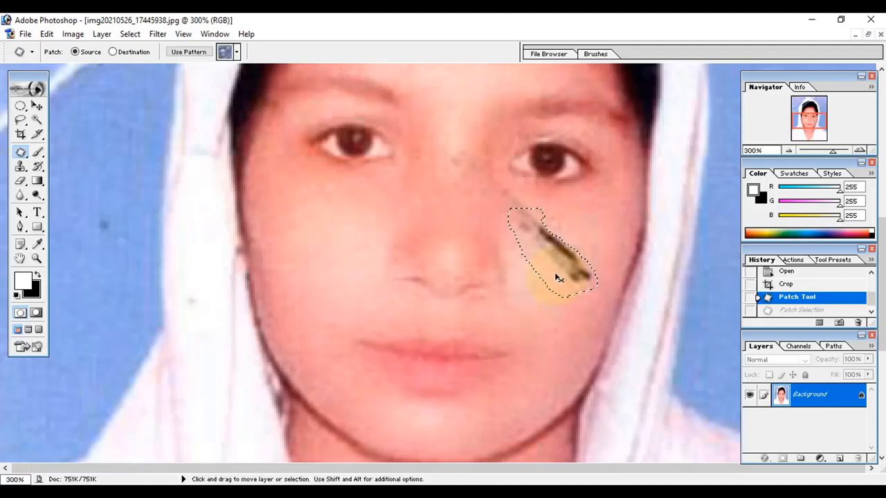
pyautogui.hotkey('ctrl', 'd')
# Clone over the pen mark on the right cheek with the Clone Stamp using a 20 px brush
pyautogui.click(20, 168)
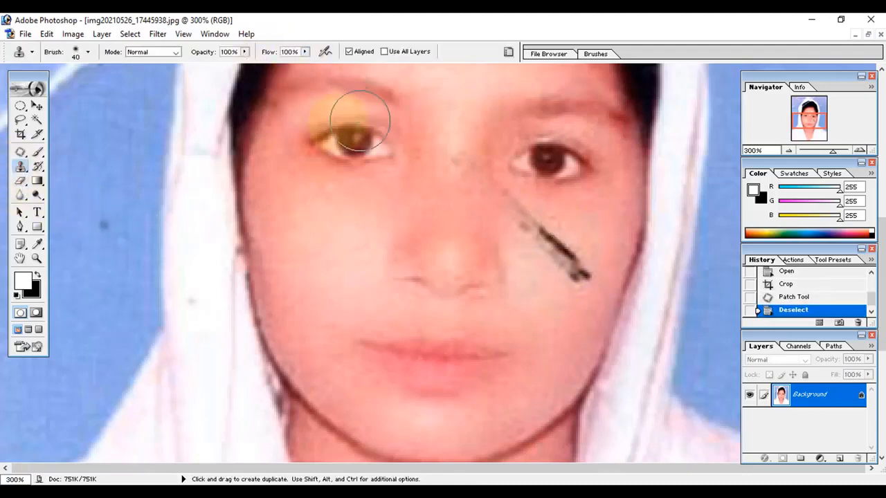
pyautogui.press('[')
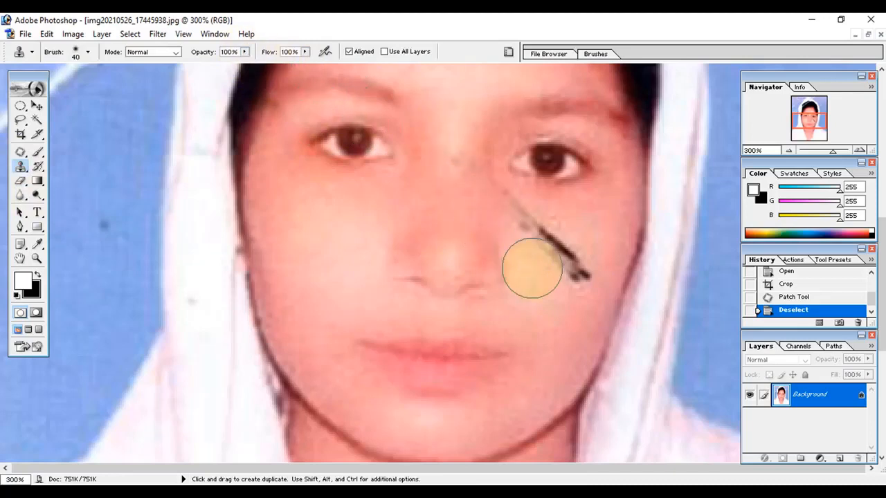
pyautogui.press('[')
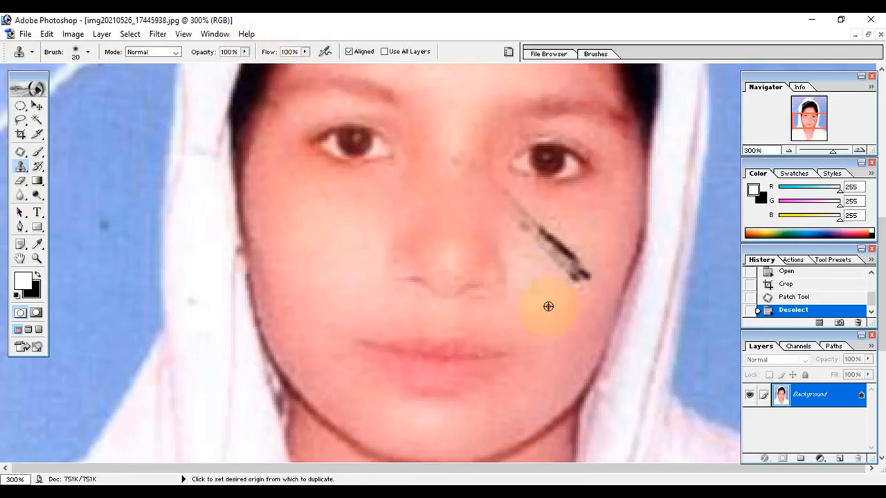
pyautogui.keyDown('alt'); pyautogui.click(549, 300); pyautogui.keyUp('alt')
pyautogui.moveTo(579, 277)
pyautogui.mouseDown()
pyautogui.moveTo(588, 267)
pyautogui.moveTo(582, 281)
pyautogui.moveTo(619, 297)
pyautogui.mouseUp()
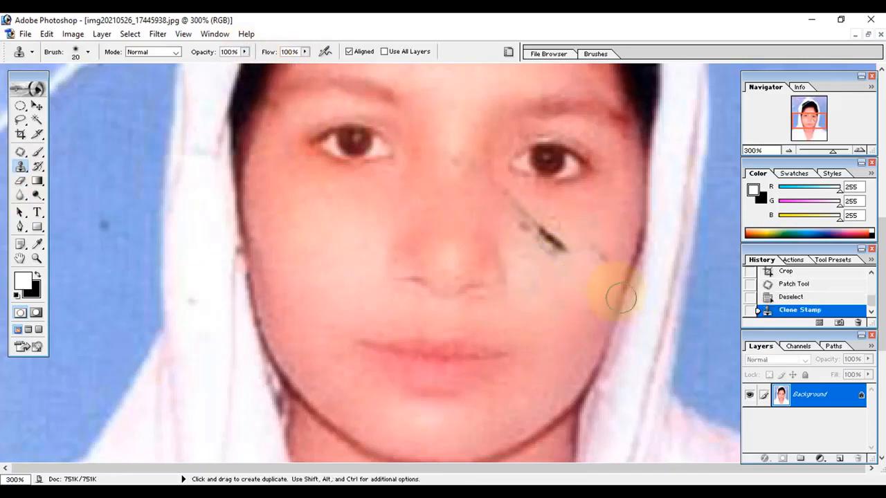
pyautogui.moveTo(597, 259); pyautogui.dragTo(621, 289)
pyautogui.keyDown('alt'); pyautogui.click(583, 227); pyautogui.keyUp('alt')
pyautogui.click(552, 240)
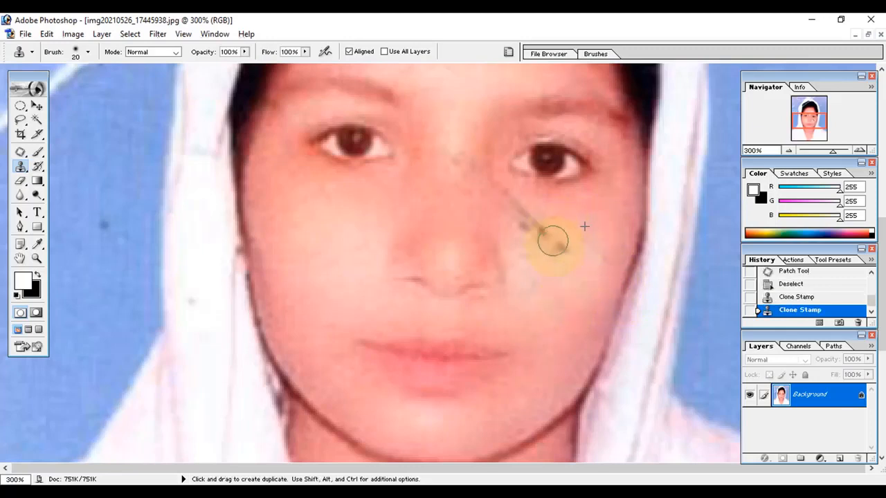
pyautogui.click(564, 249)
pyautogui.moveTo(530, 217)
pyautogui.mouseDown()
pyautogui.moveTo(519, 209)
pyautogui.moveTo(535, 231)
pyautogui.mouseUp()
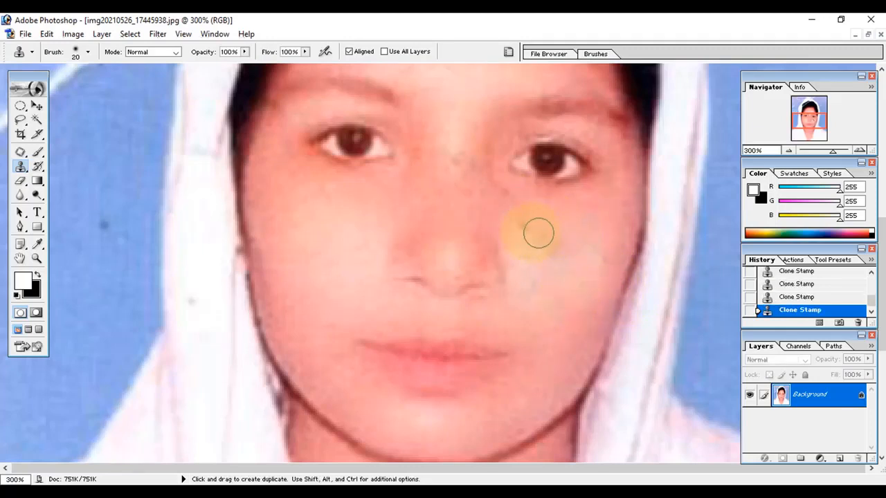
pyautogui.click(530, 229)
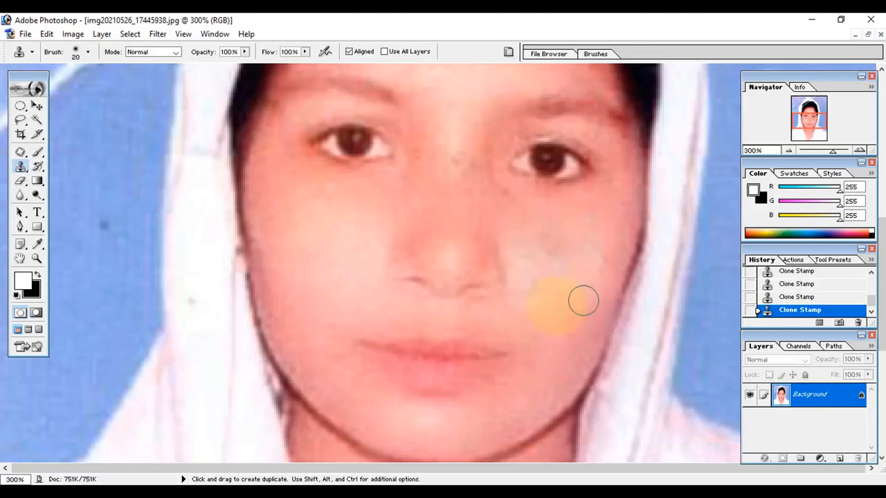
# Clone over the white scratch on the forehead with the Clone Stamp
pyautogui.scroll(-5, 459, 310)
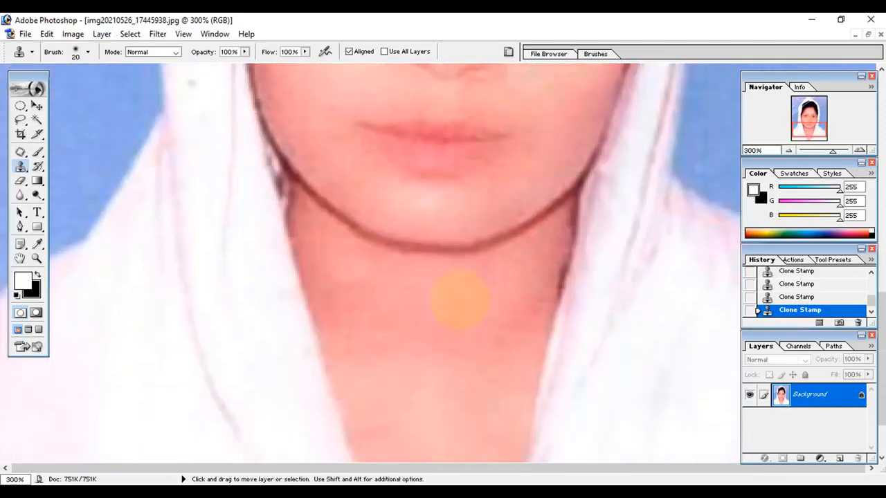
pyautogui.hotkey('ctrl', '-')
pyautogui.hotkey('ctrl', '-')
pyautogui.hotkey('ctrl', '+')
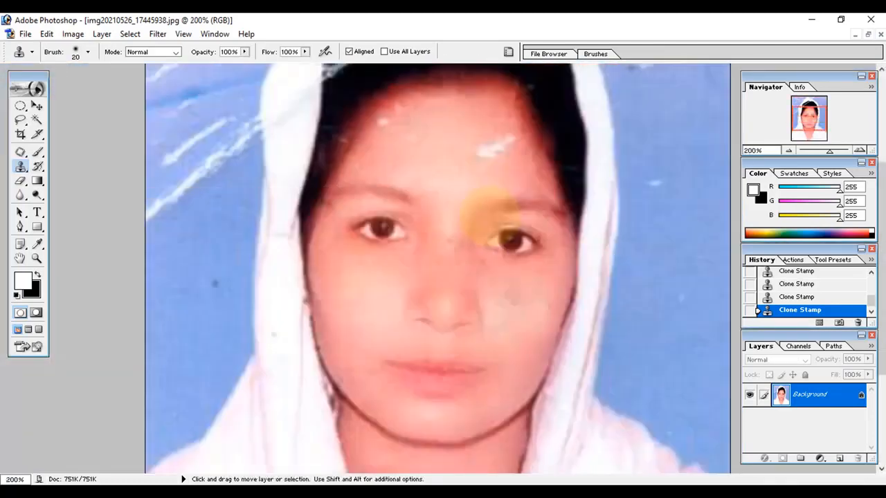
pyautogui.hotkey('ctrl', '+')
pyautogui.scroll(4, 469, 208)
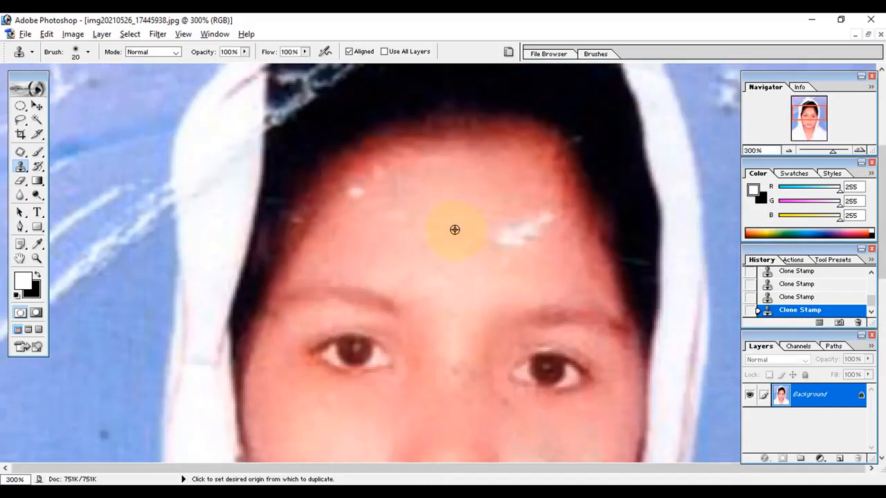
pyautogui.keyDown('alt'); pyautogui.click(455, 230); pyautogui.keyUp('alt')
pyautogui.moveTo(477, 235)
pyautogui.mouseDown()
pyautogui.moveTo(532, 224)
pyautogui.moveTo(521, 240)
pyautogui.moveTo(486, 258)
pyautogui.moveTo(532, 252)
pyautogui.moveTo(547, 230)
pyautogui.mouseUp()
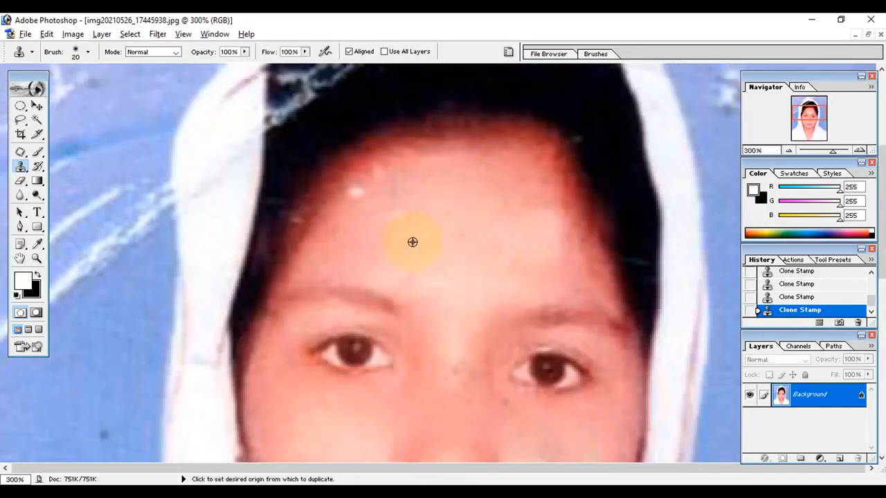
# Touch up the blue background beside the hood with the Clone Stamp
pyautogui.scroll(5, 411, 241)
pyautogui.scroll(1, 485, 250)
pyautogui.keyDown('alt'); pyautogui.click(187, 207); pyautogui.keyUp('alt')
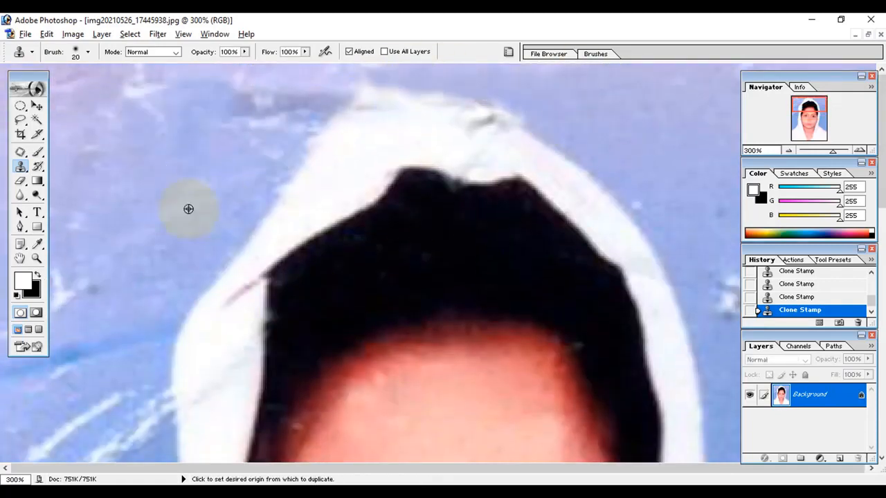
pyautogui.press('Tab')
pyautogui.scroll(-3, 775, 281)
pyautogui.hotkey('ctrl', '-')
pyautogui.moveTo(200, 289)
pyautogui.mouseDown()
pyautogui.moveTo(221, 257)
pyautogui.moveTo(187, 259)
pyautogui.mouseUp()
pyautogui.press('Tab')
pyautogui.hotkey('ctrl', '-')
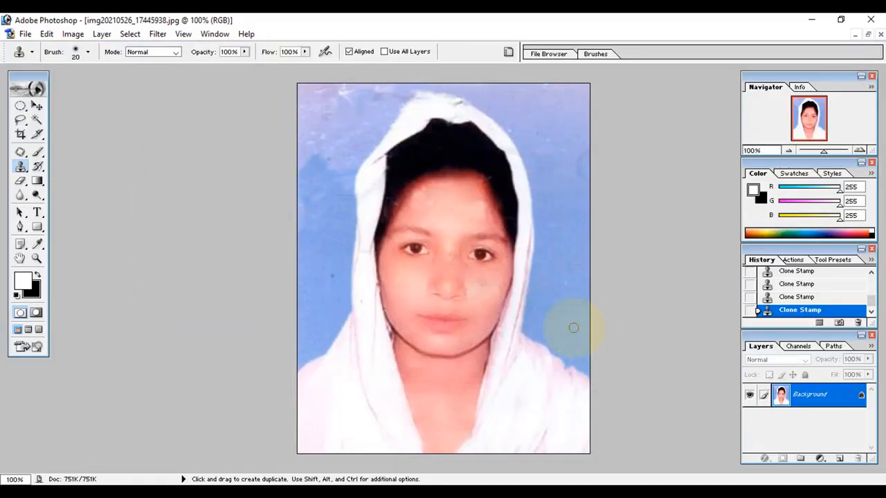
# Set the background color to blue 0A80F9
pyautogui.click(32, 290)
pyautogui.click(477, 238)
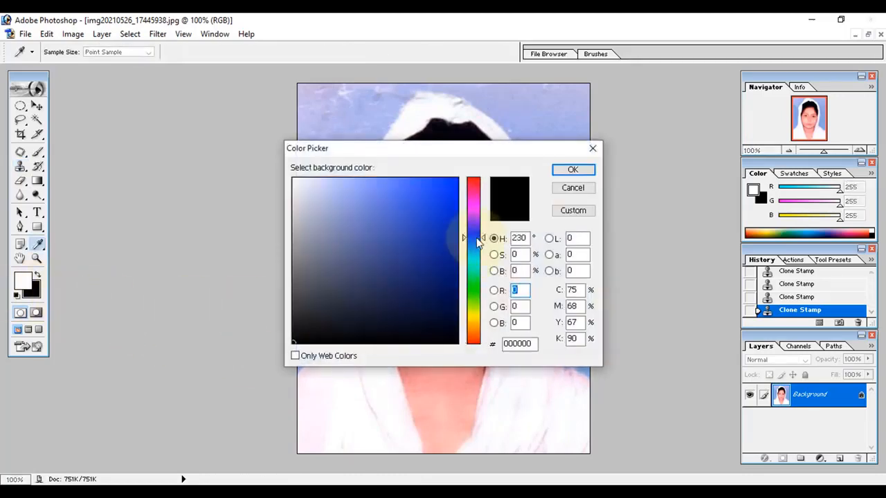
pyautogui.moveTo(477, 238); pyautogui.dragTo(476, 247)
pyautogui.moveTo(449, 189); pyautogui.dragTo(451, 182)
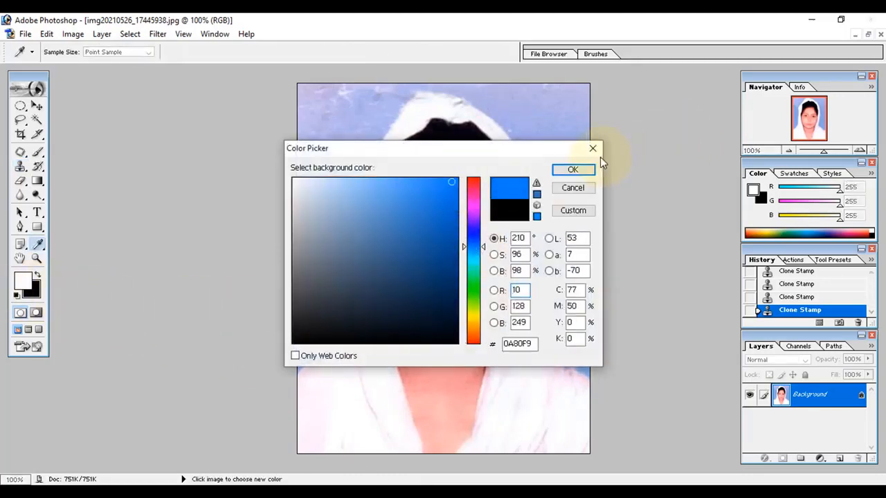
pyautogui.click(586, 169)
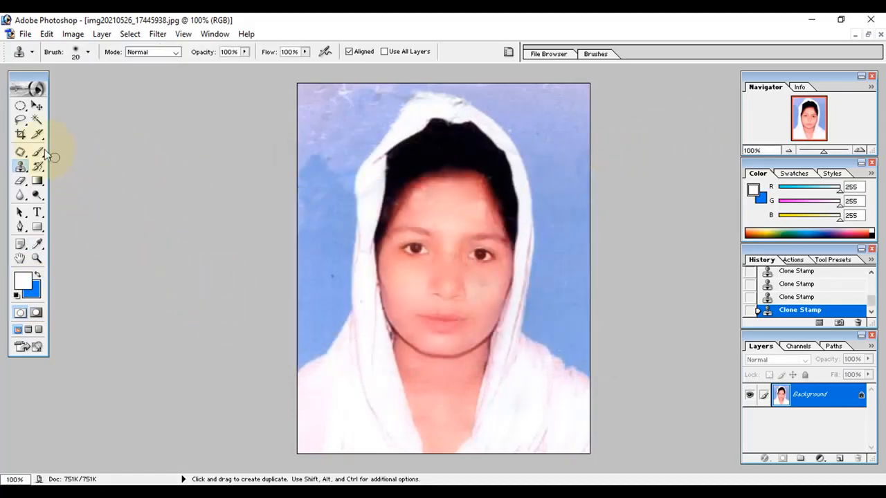
# Select the background around the hooded figure with the Polygonal Lasso tool
pyautogui.click(20, 120)
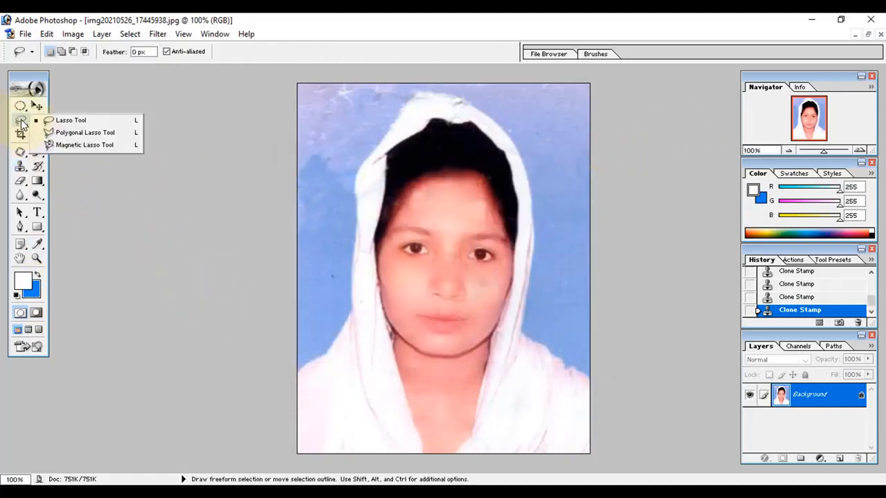
pyautogui.click(76, 133)
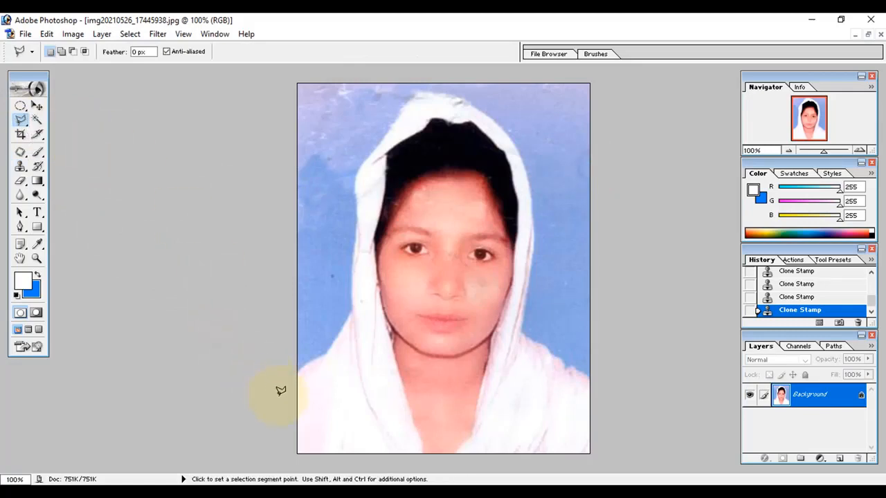
pyautogui.click(278, 394)
pyautogui.click(301, 369)
pyautogui.click(326, 353)
pyautogui.click(352, 311)
pyautogui.click(351, 278)
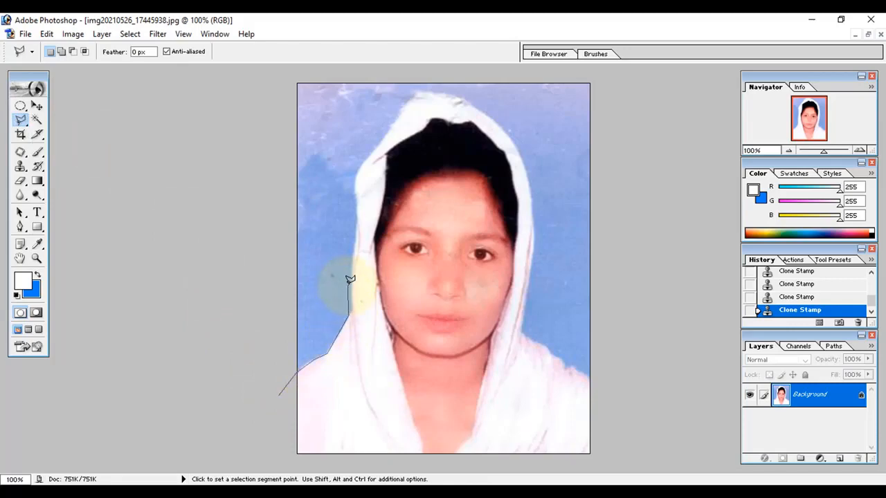
pyautogui.click(356, 235)
pyautogui.click(354, 186)
pyautogui.click(359, 169)
pyautogui.click(387, 134)
pyautogui.click(518, 151)
pyautogui.hotkey('ctrl', '+')
pyautogui.click(541, 255)
pyautogui.scroll(-3, 551, 318)
pyautogui.click(518, 376)
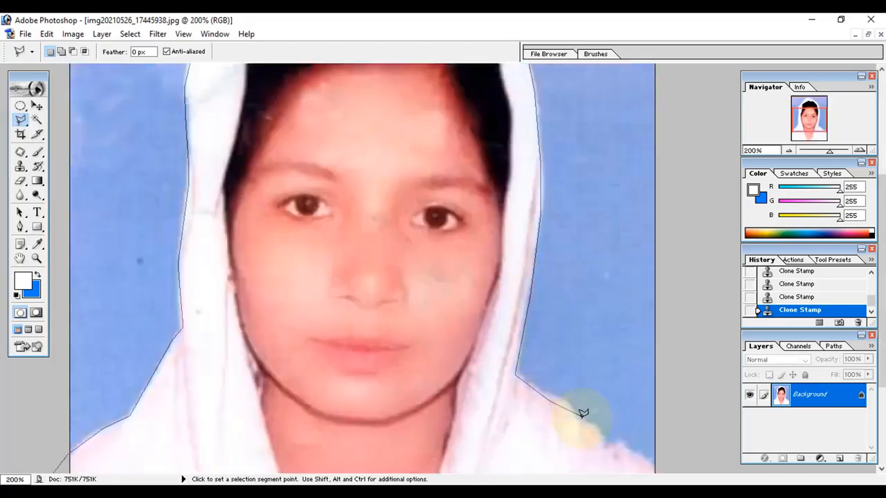
pyautogui.click(612, 447)
pyautogui.hotkey('ctrl', '-')
pyautogui.click(632, 106)
pyautogui.click(269, 86)
pyautogui.click(259, 420)
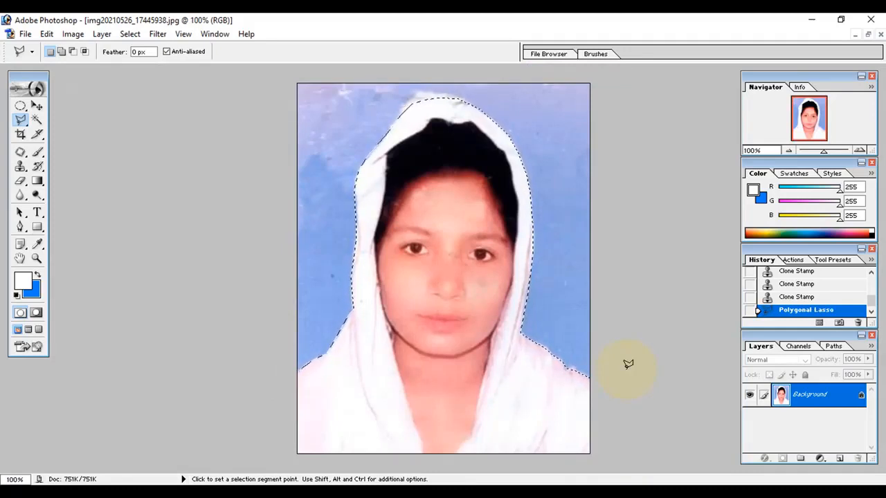
# Clear the selected background to the blue color and deselect
pyautogui.press('Delete')
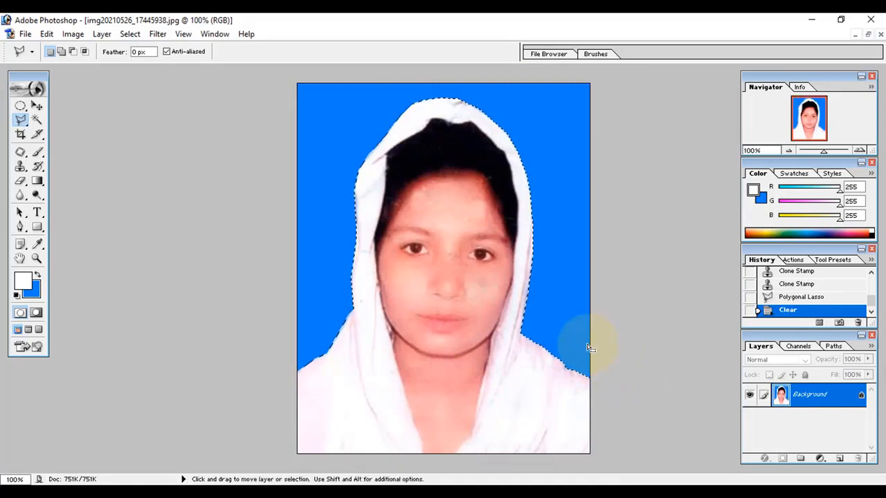
pyautogui.hotkey('ctrl', 'd')
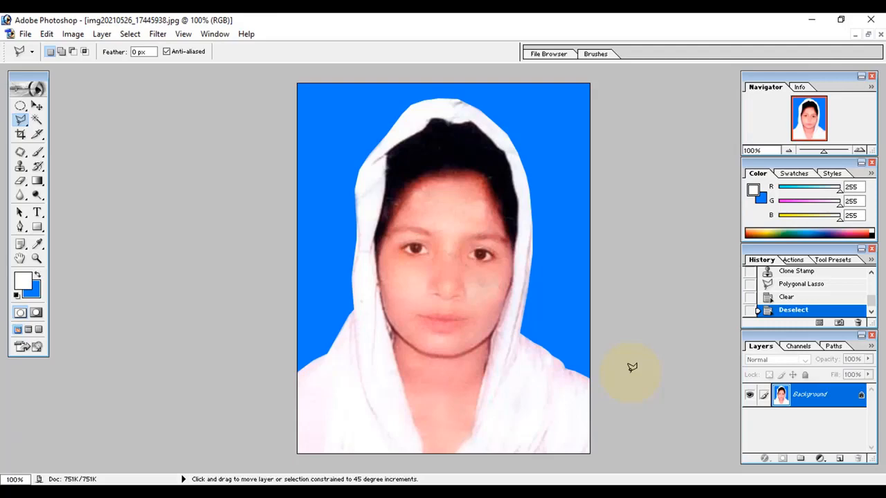
# Save the edited photo as a JPEG named Test with Maximum quality 12
pyautogui.hotkey('ctrl', 'shift', 's')
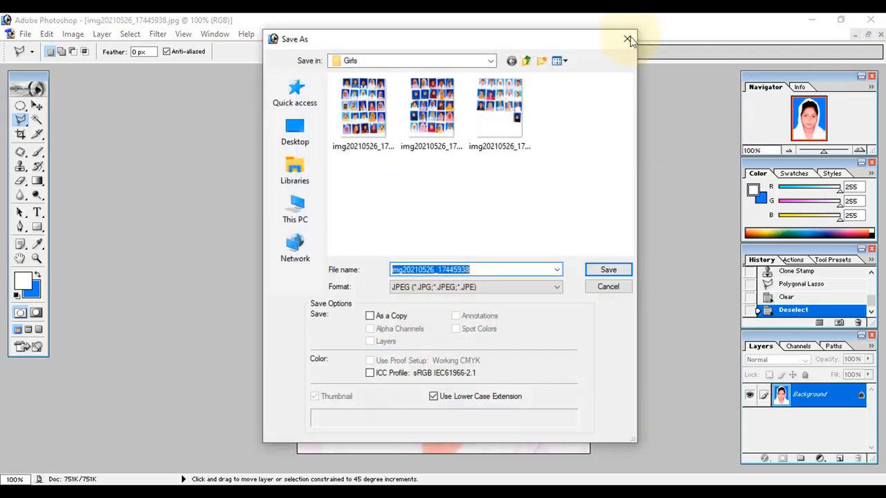
pyautogui.click(628, 39)
pyautogui.click(25, 34)
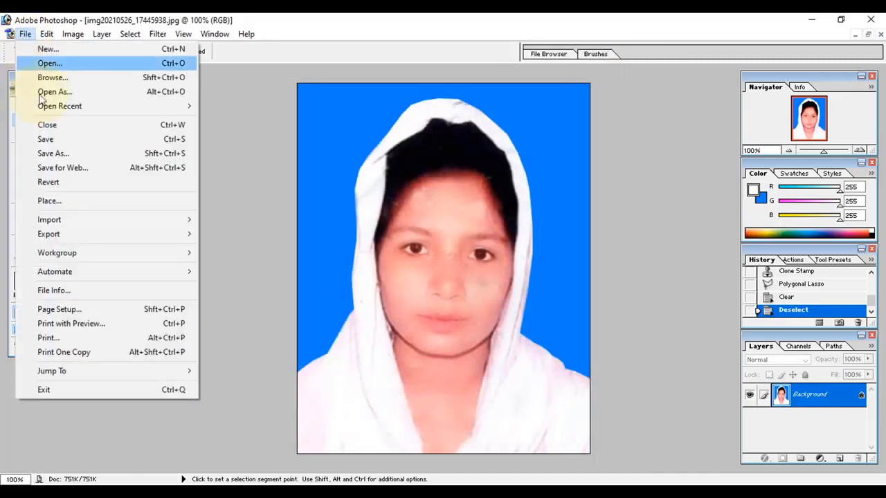
pyautogui.click(50, 154)
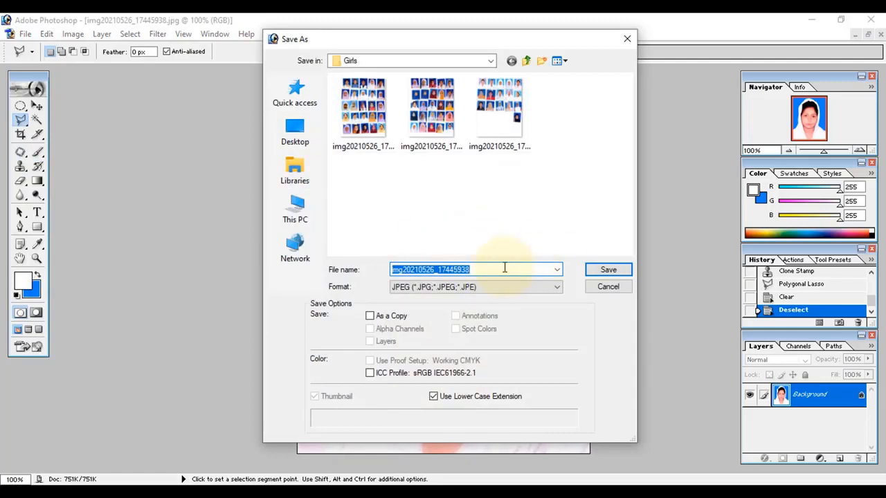
pyautogui.write('Ta')
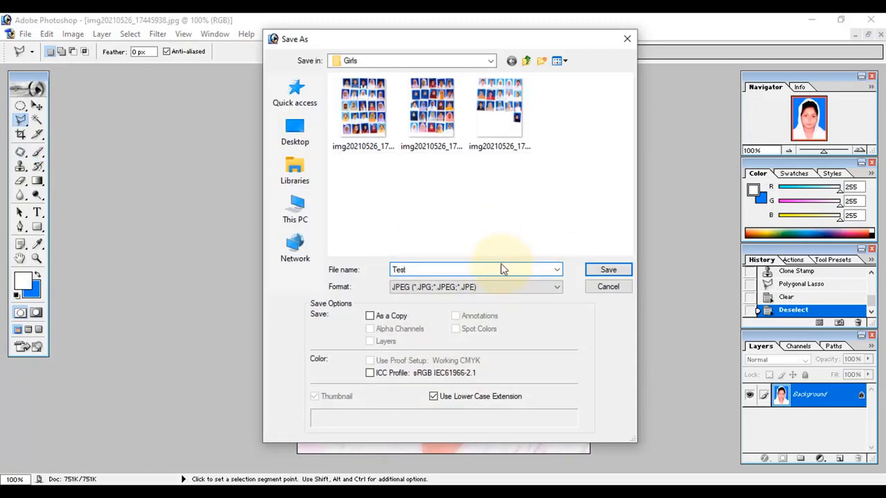
pyautogui.click(475, 291)
pyautogui.click(469, 291)
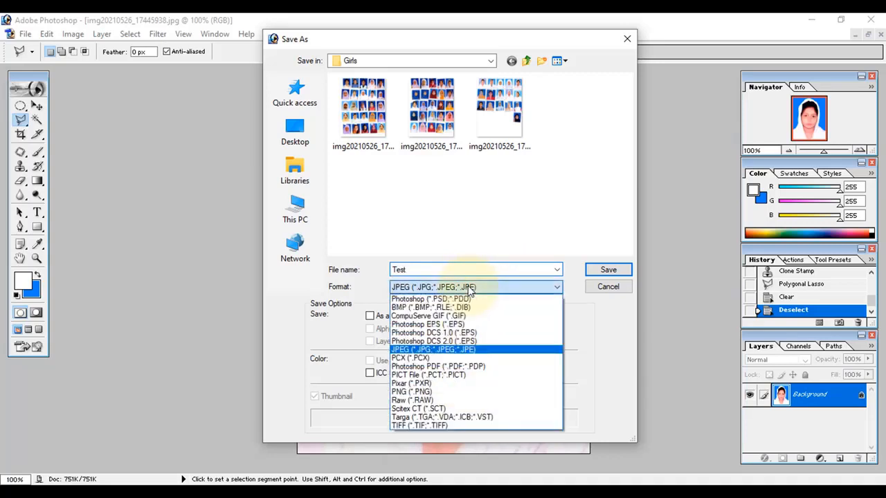
pyautogui.click(445, 355)
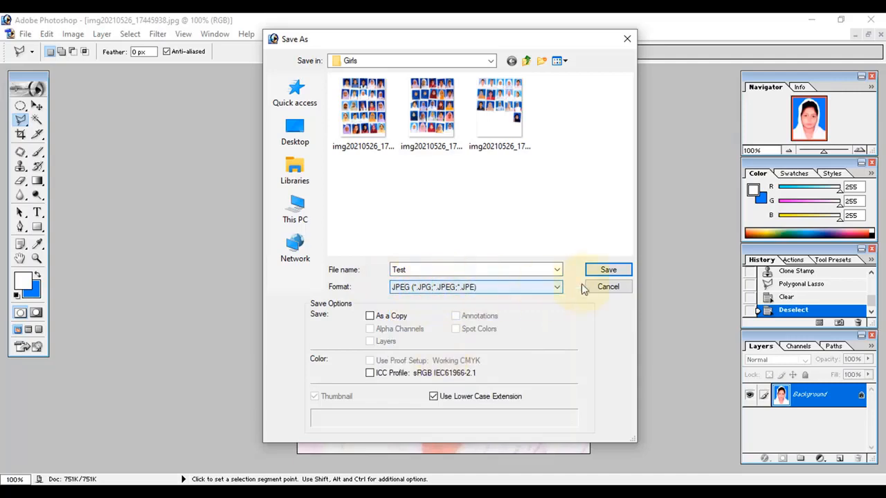
pyautogui.click(600, 269)
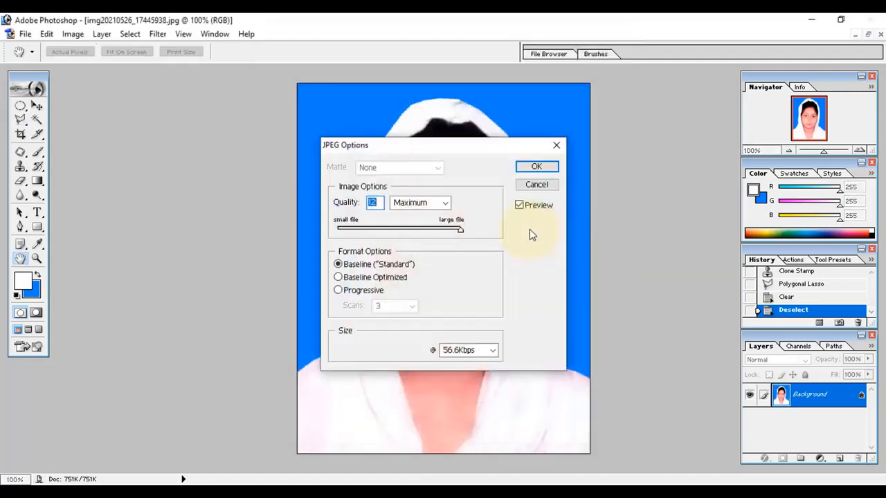
pyautogui.click(537, 169)
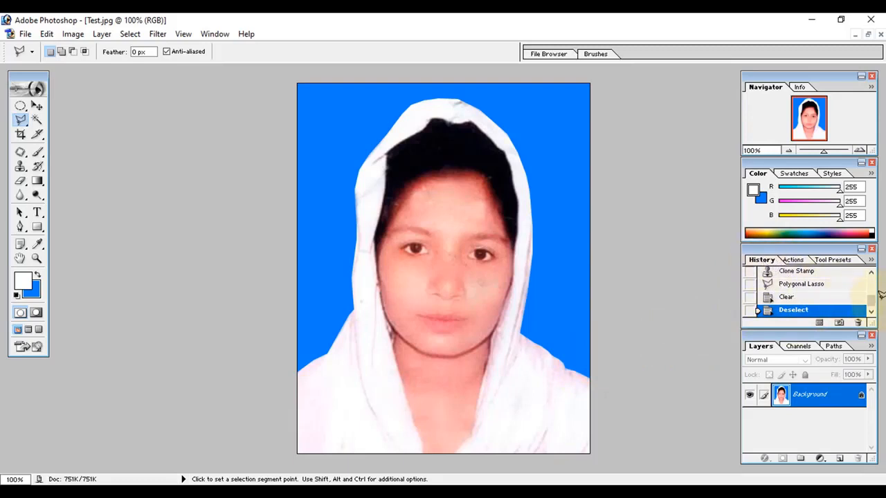
pyautogui.scroll(5, 841, 305)
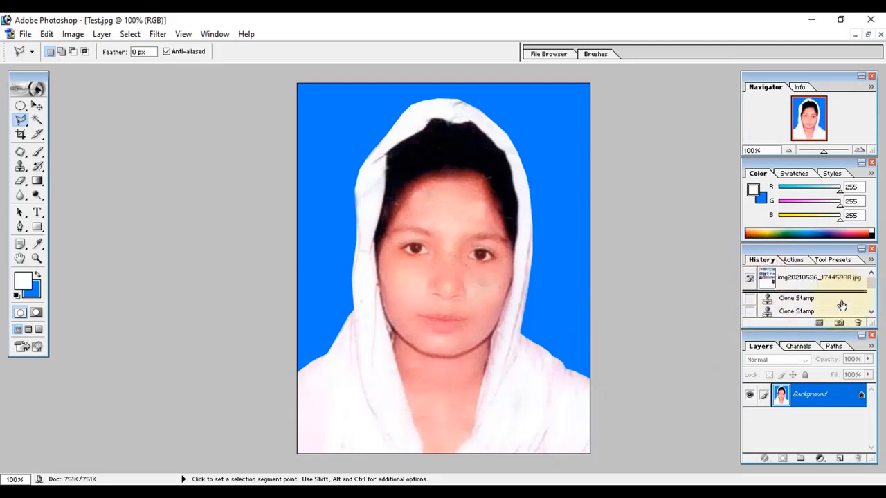
pyautogui.click(800, 279)
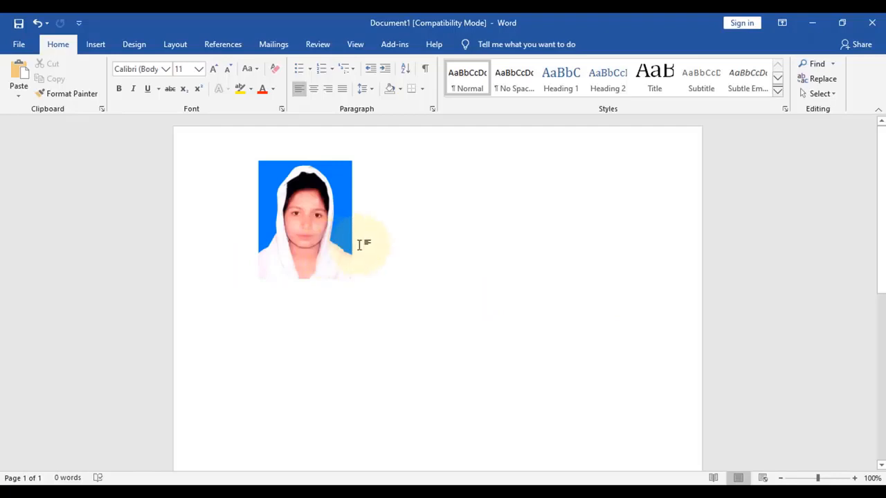
# Switch to Word, move the photo to the page's top-left corner, and duplicate it into a row of four copies
pyautogui.click(319, 231)
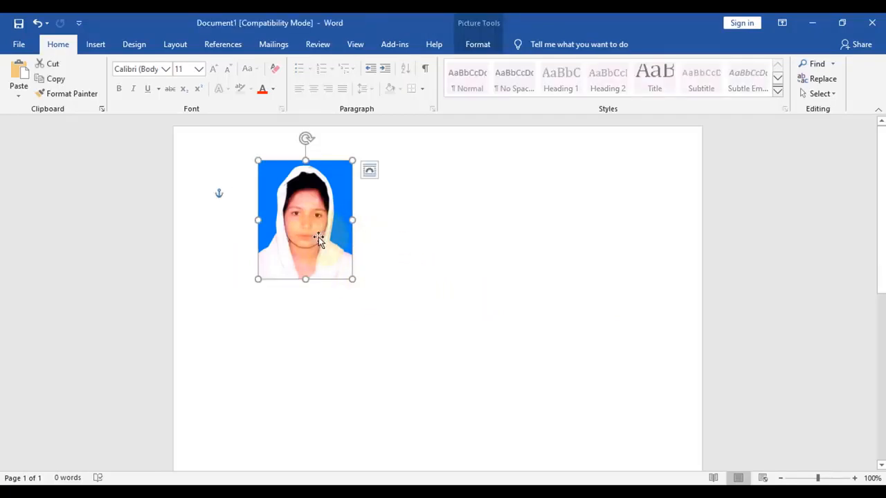
pyautogui.moveTo(303, 220); pyautogui.dragTo(235, 198)
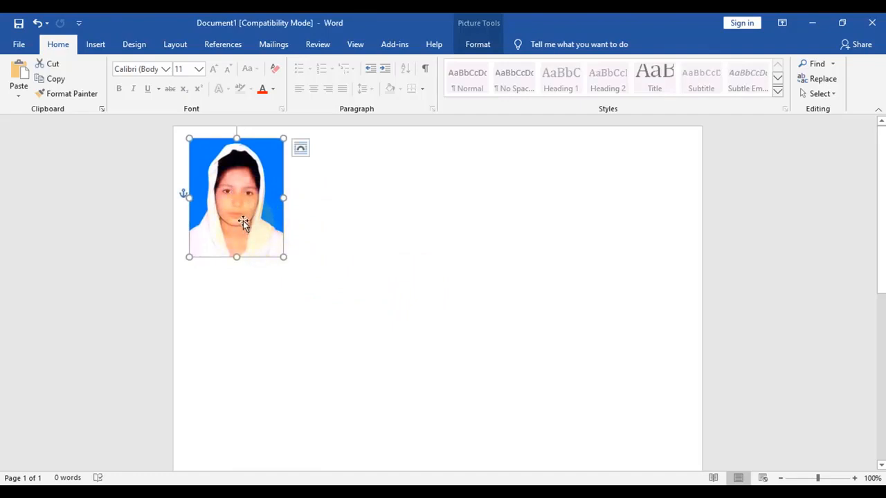
pyautogui.moveTo(243, 220); pyautogui.dragTo(298, 217)
pyautogui.click(432, 293)
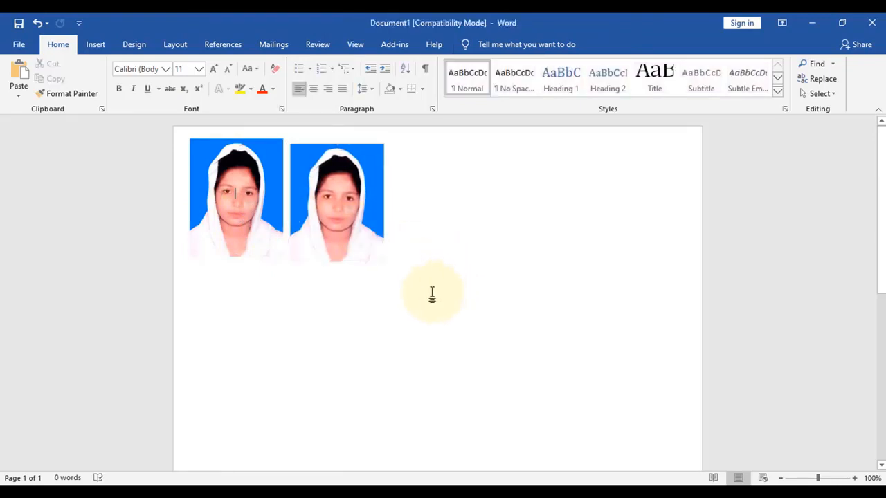
pyautogui.click(356, 234)
pyautogui.click(259, 229)
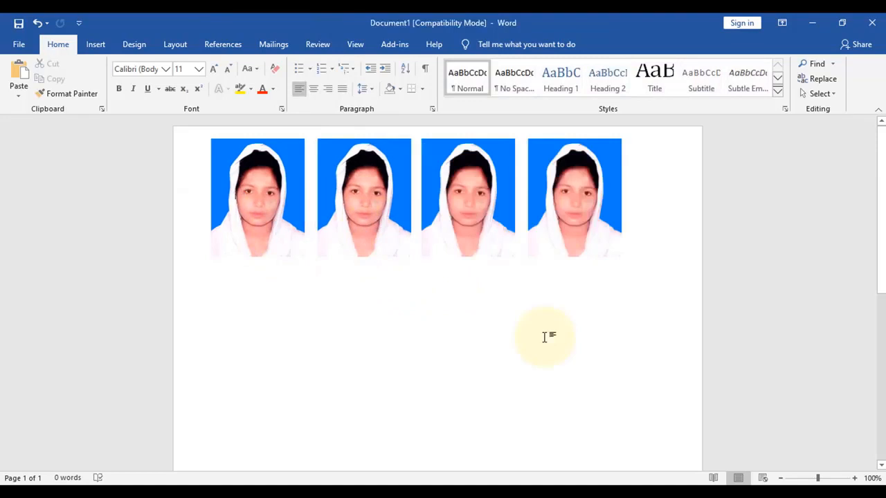
# Open the print settings and apply the Document - High Quality preset in the EPSON L380 printer properties
pyautogui.hotkey('ctrl', 'p')
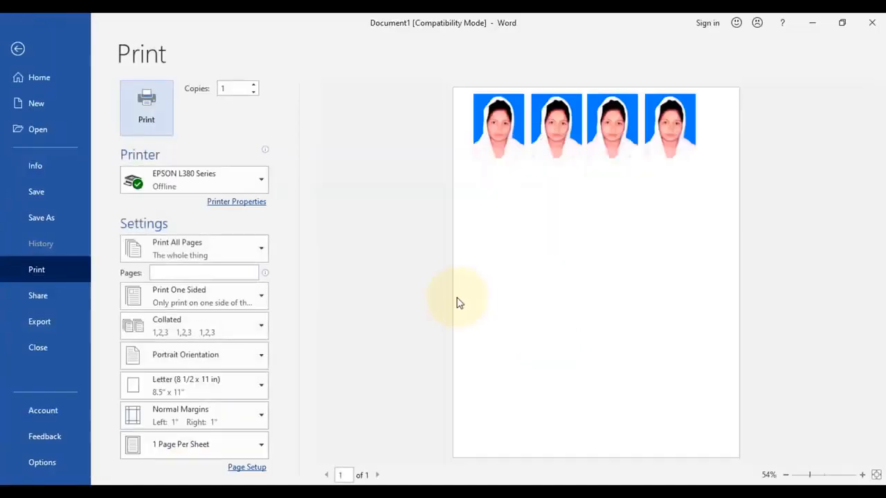
pyautogui.click(260, 204)
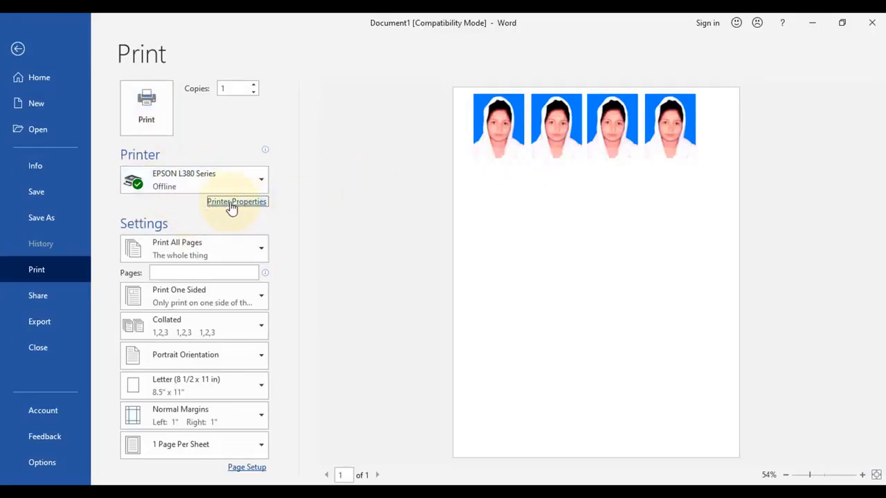
pyautogui.click(230, 208)
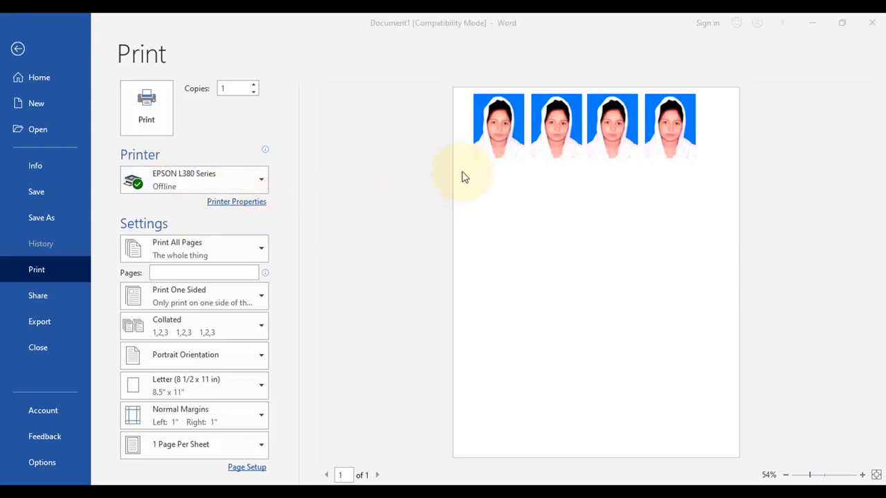
pyautogui.moveTo(230, 43); pyautogui.dragTo(361, 53)
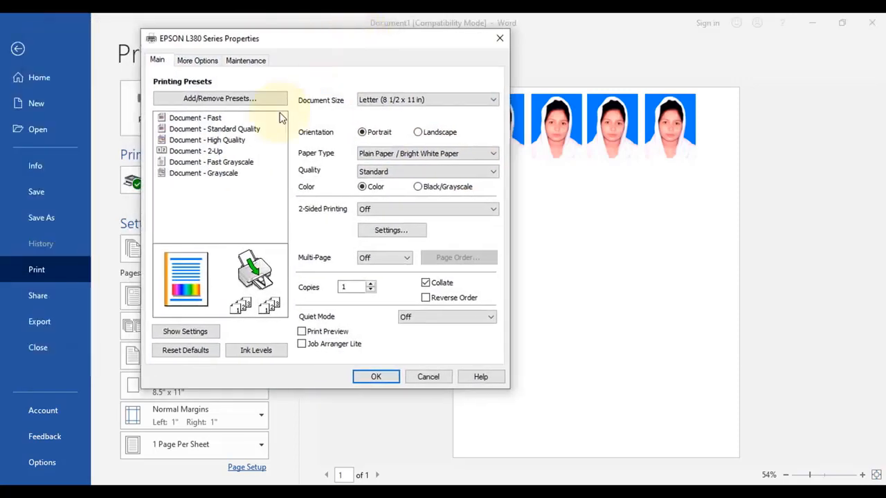
pyautogui.click(211, 140)
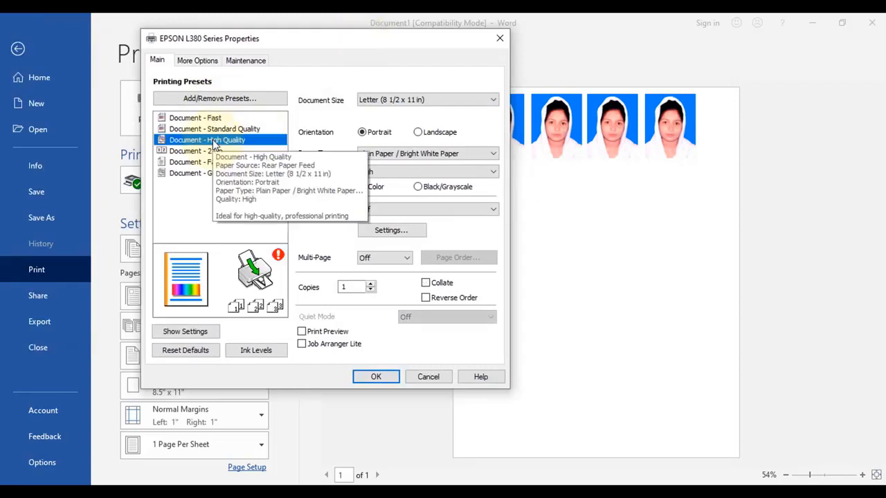
pyautogui.click(375, 377)
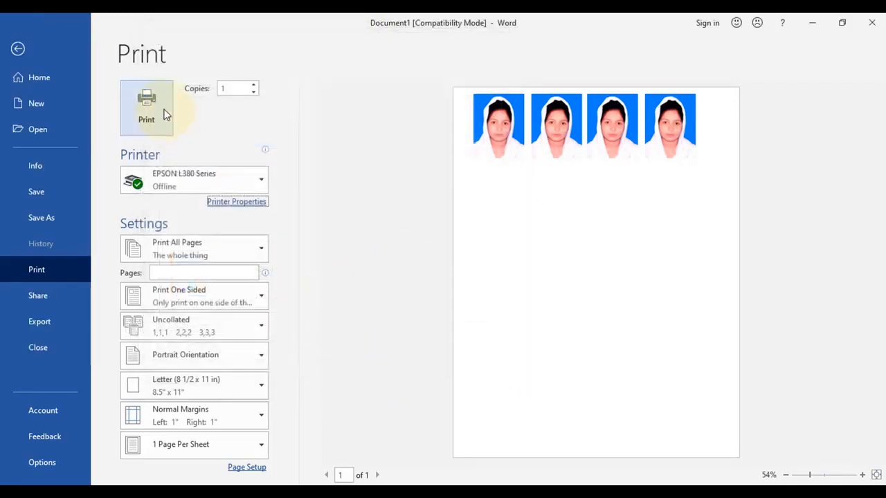